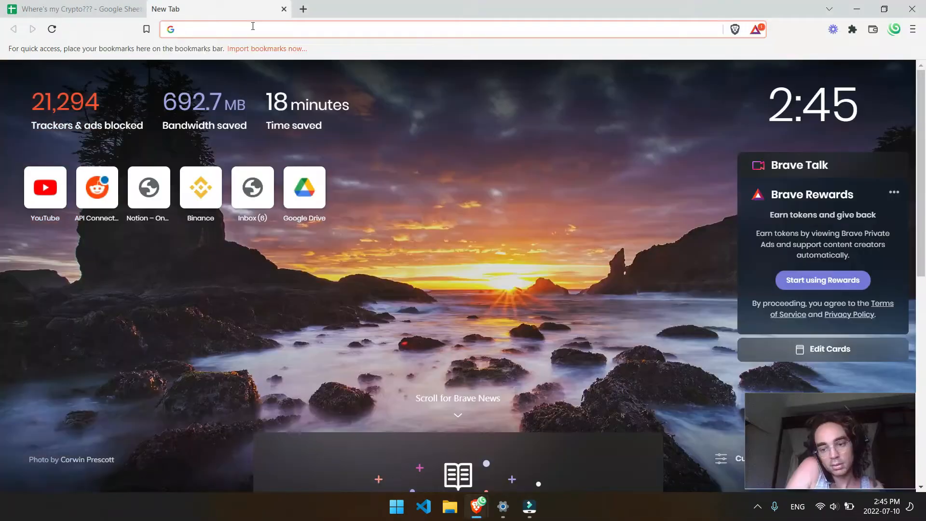
text(btc coinmar)
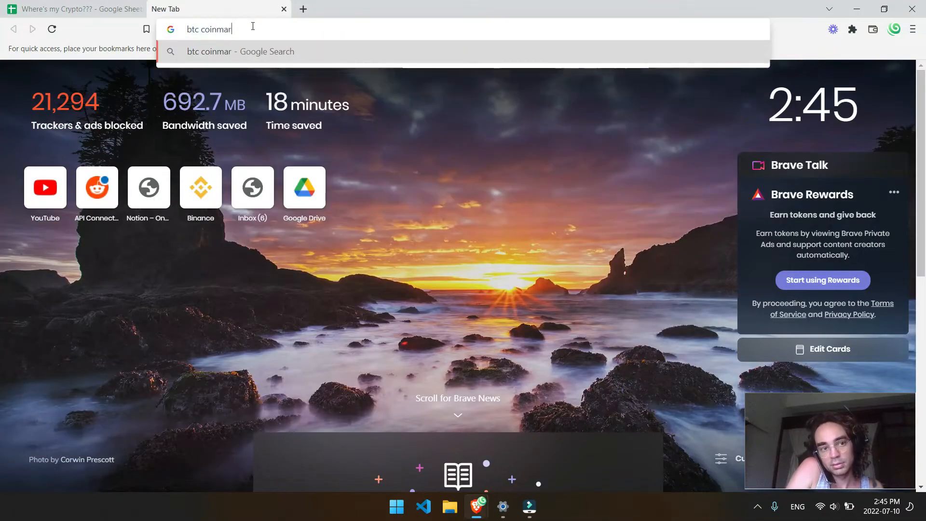
text(p)
Search 'btc coinmarketcap', open CoinMarketCap's Bitcoin page and go to its Historical Data table
key(Return)
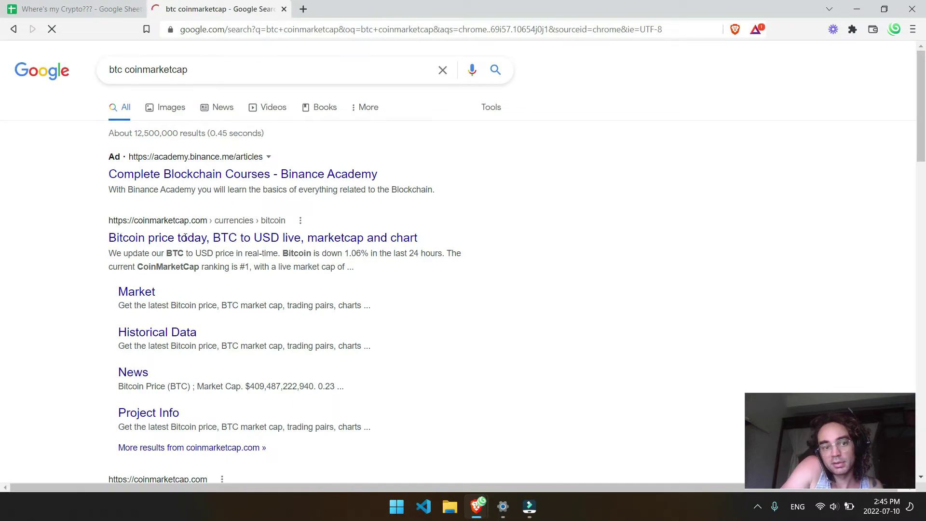
click(181, 239)
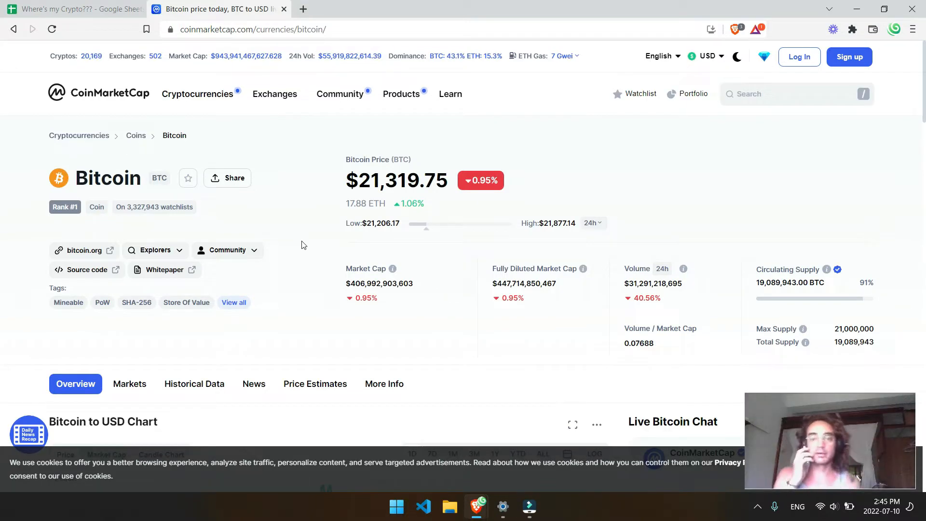
scroll(303, 245, down, 4)
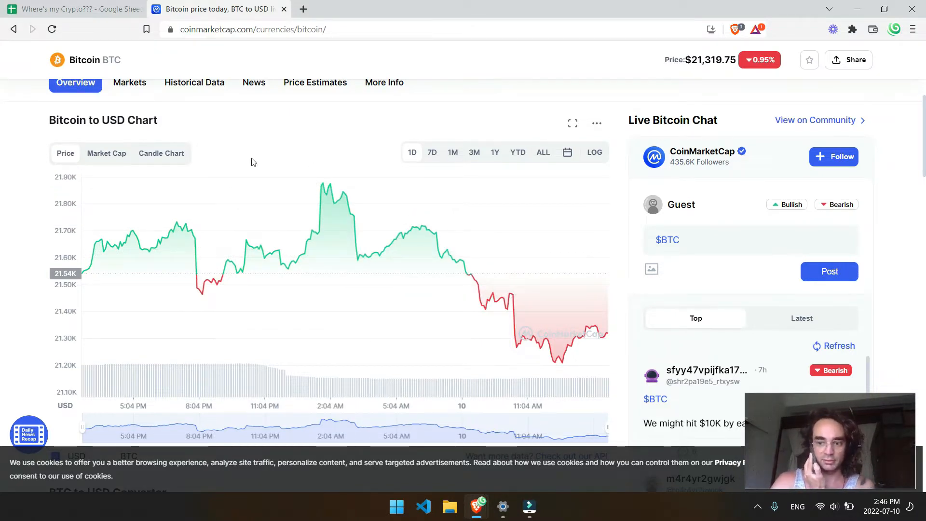
scroll(330, 139, down, 5)
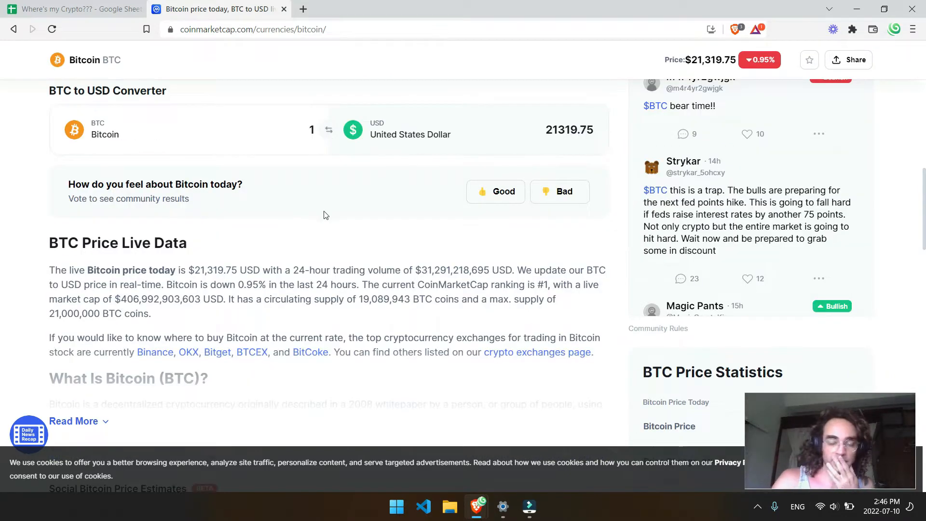
scroll(339, 221, up, 5)
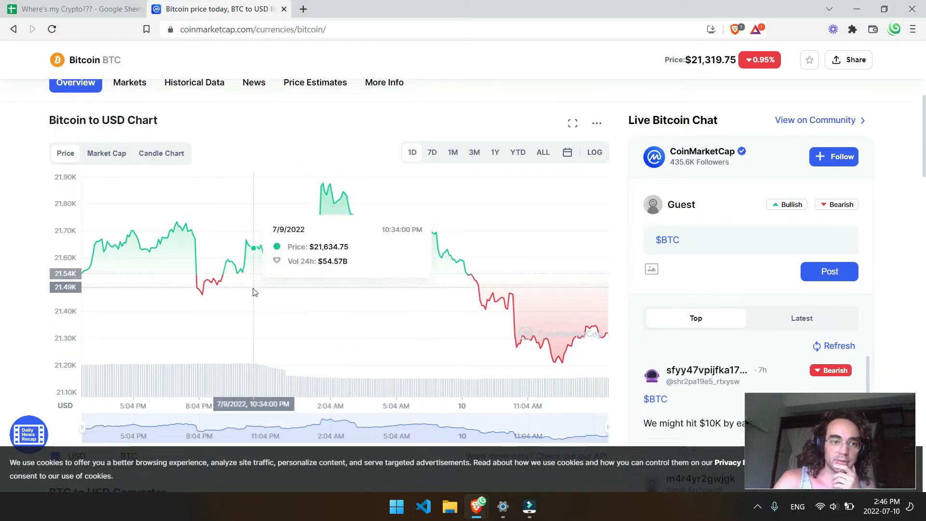
scroll(217, 166, up, 3)
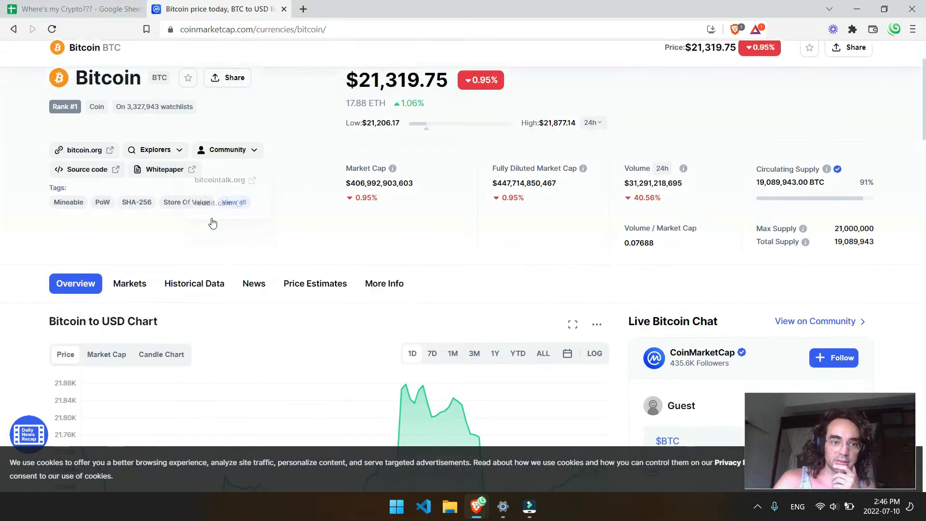
click(192, 289)
Copy the Jul 02–Jul 09 daily price rows and paste them into A1 of the crypto spreadsheet, landing jumbled in one row
drag(58, 296, 687, 380)
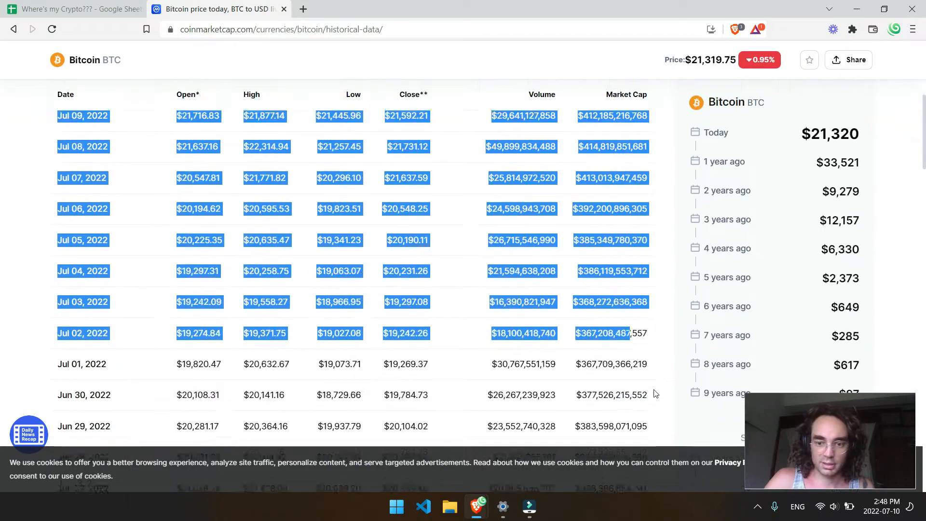
key(ctrl+c)
key(ctrl+shift+Tab)
key(ctrl+v)
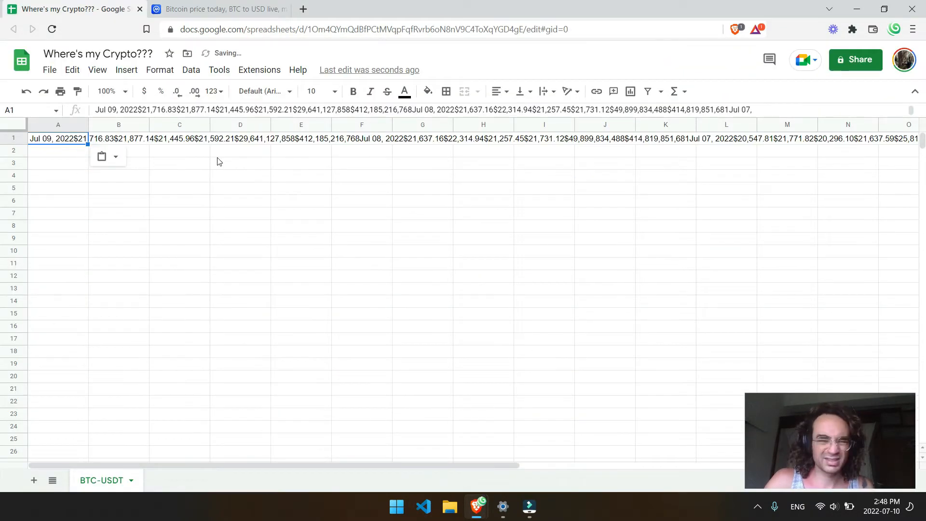
click(473, 109)
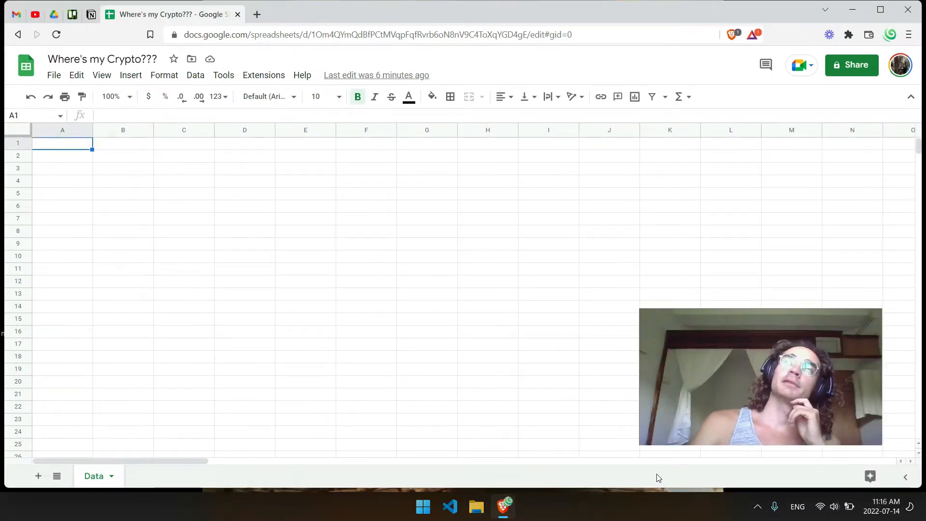
click(254, 13)
text(mixedaa)
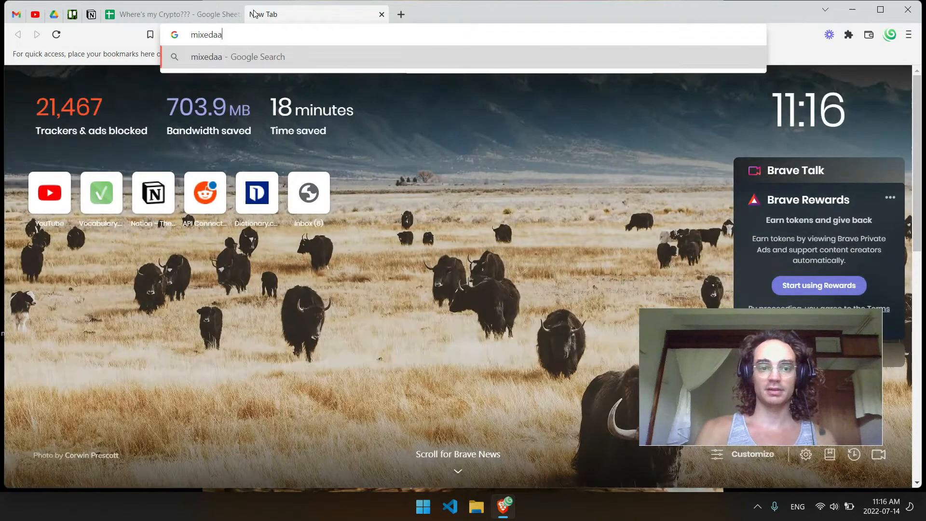
Load mixedanalytics.com, view the API Connector add-on listing, then return to the spreadsheet
key(BackSpace)
text(nalytics.)
key(Return)
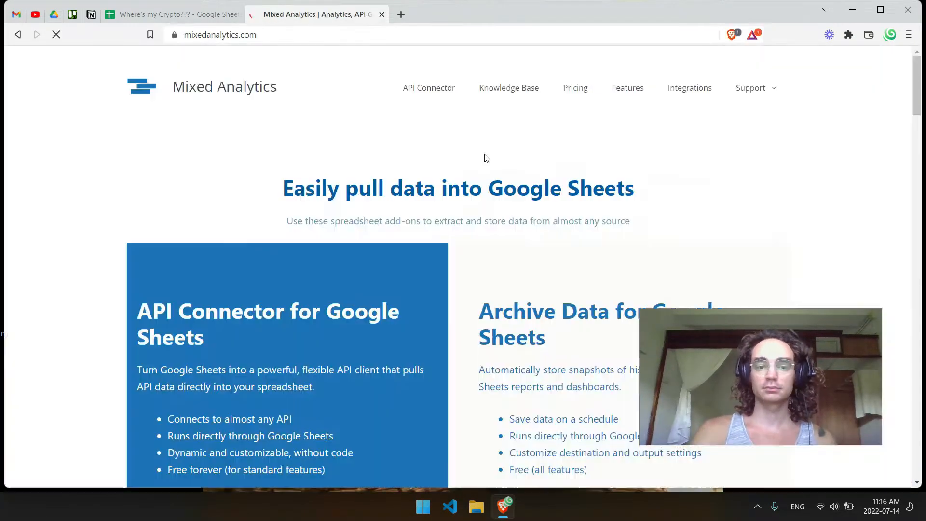
scroll(484, 157, down, 3)
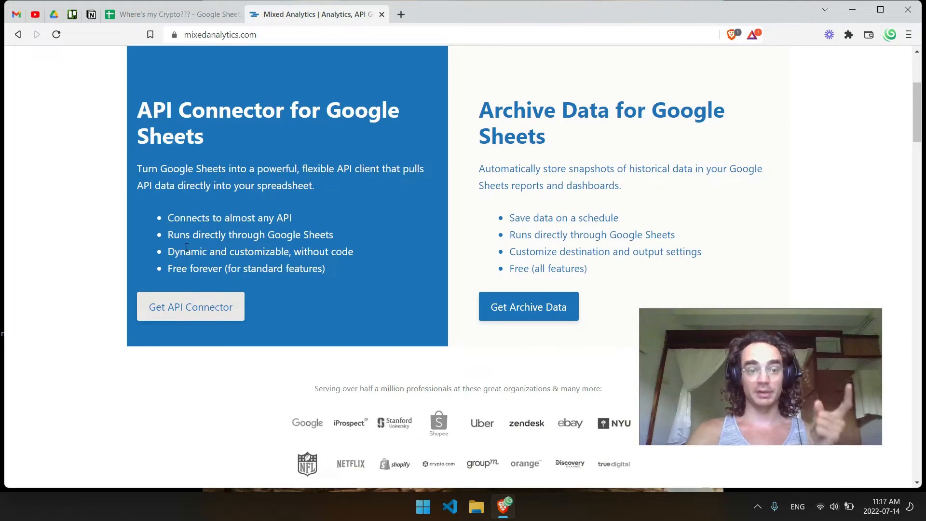
click(170, 308)
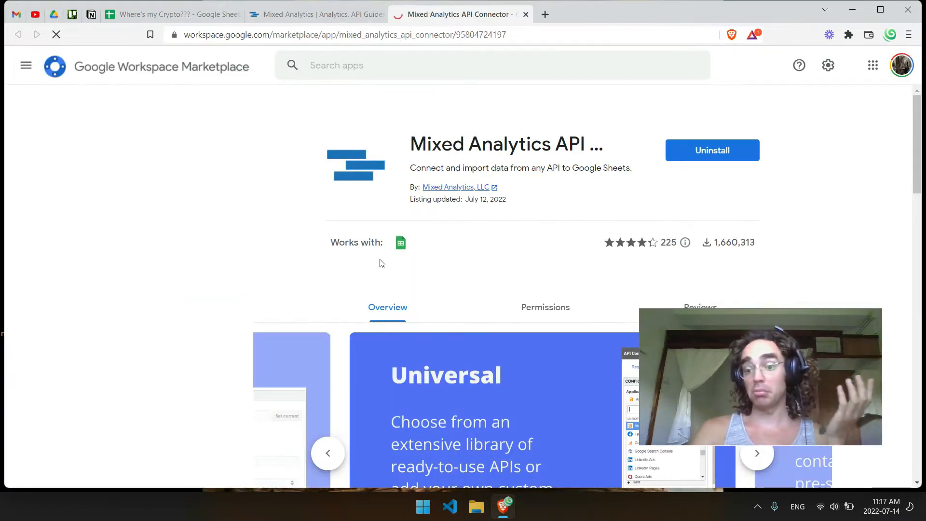
click(173, 14)
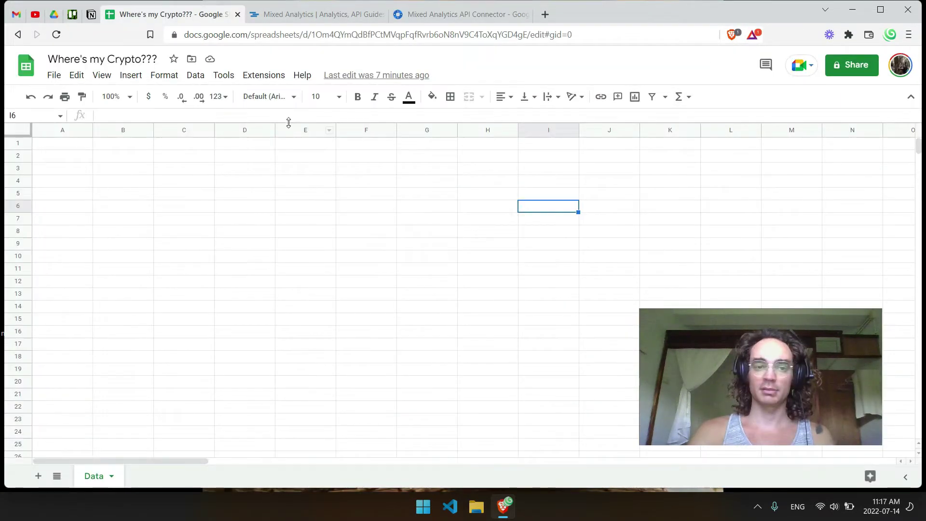
Launch the Mixed Analytics API Connector sidebar from Extensions and start creating a new request
click(265, 74)
mouse_move(201, 311)
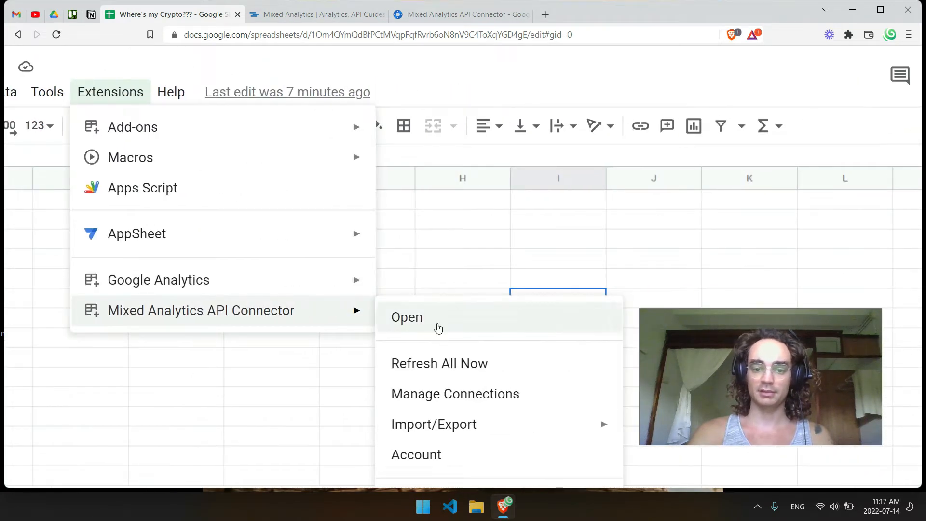
click(597, 324)
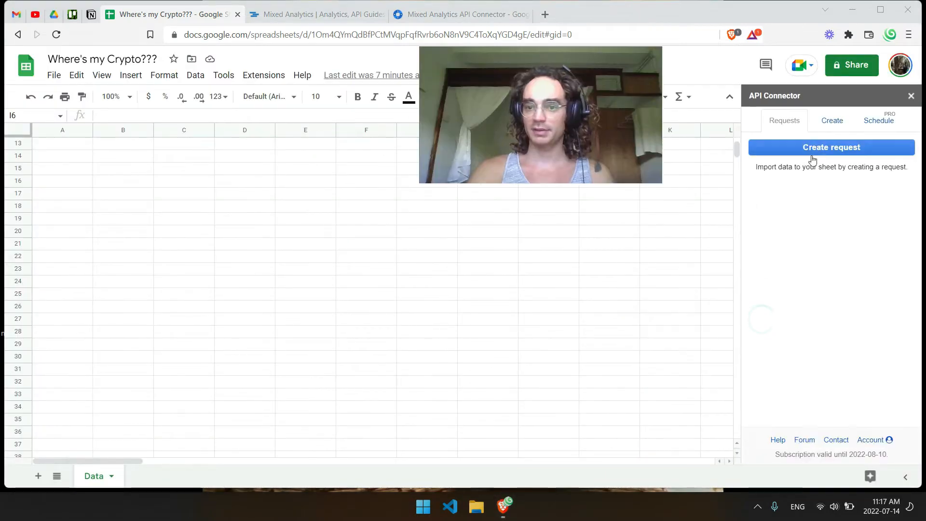
click(812, 148)
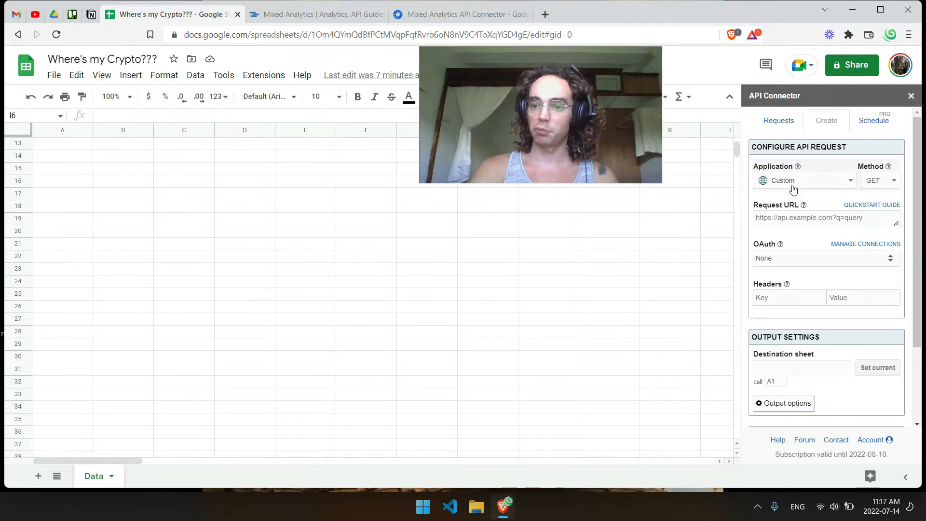
Choose CoinMarketCap as the request's application, then move to a new blank browser tab
click(797, 181)
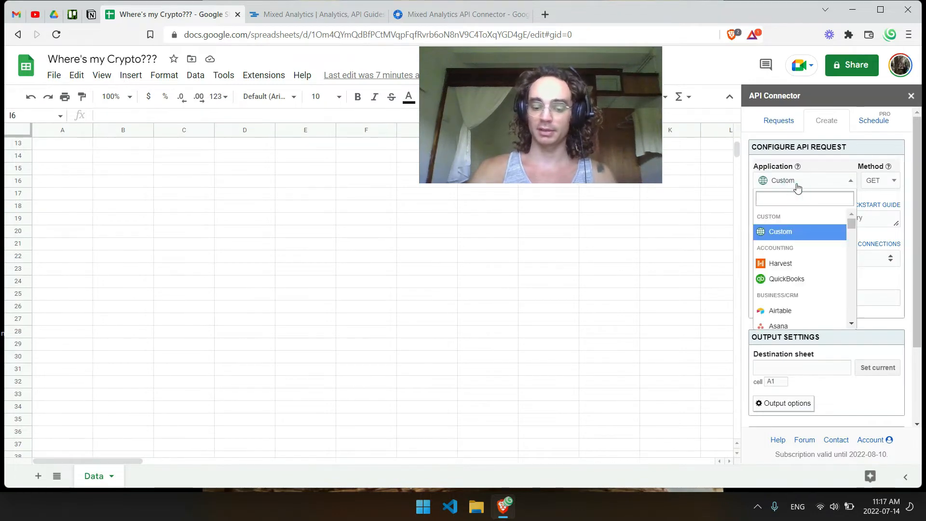
text(coinmark)
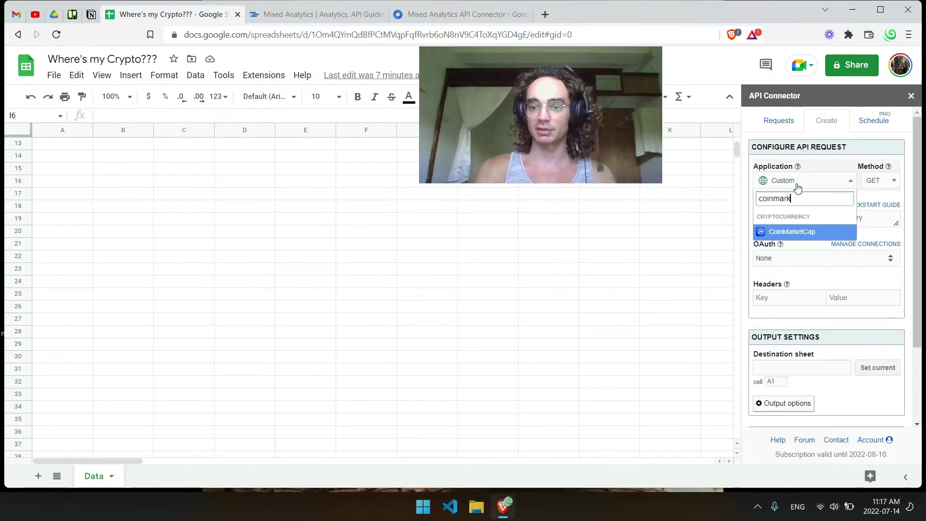
key(Return)
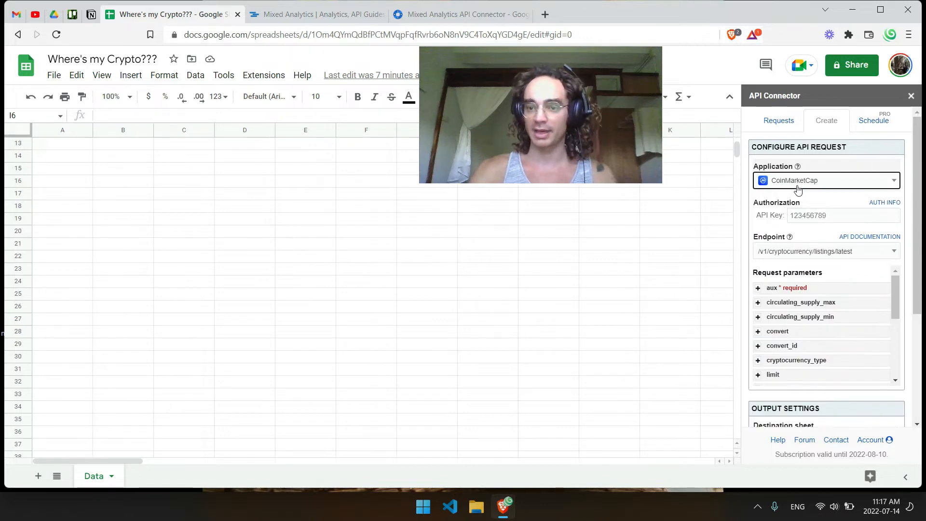
click(545, 14)
click(579, 15)
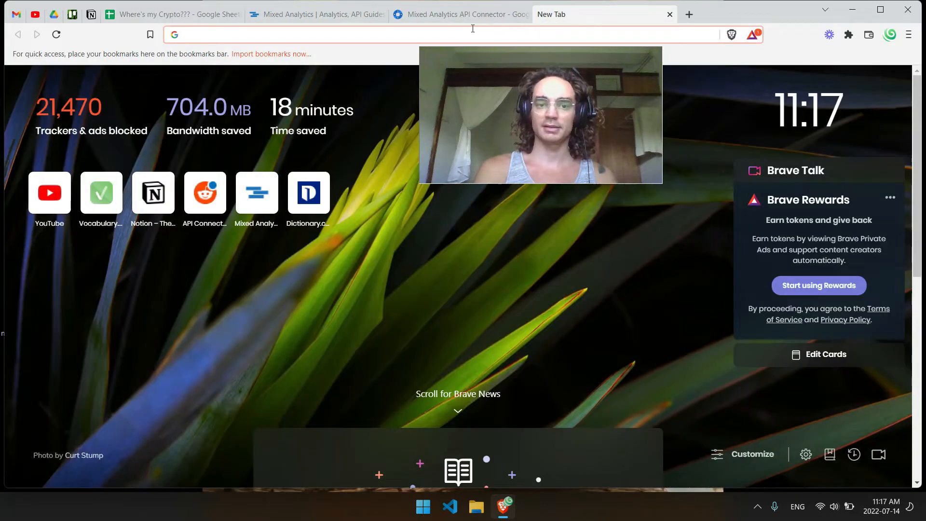
text(coinm)
Go to CoinMarketCap's crypto API developer page, copy the account's API key and return to the spreadsheet
key(Return)
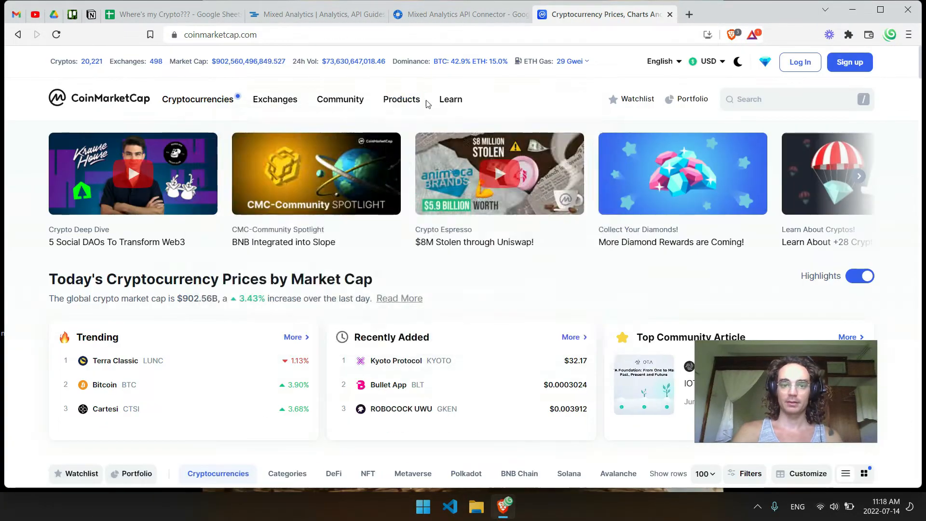
mouse_move(400, 99)
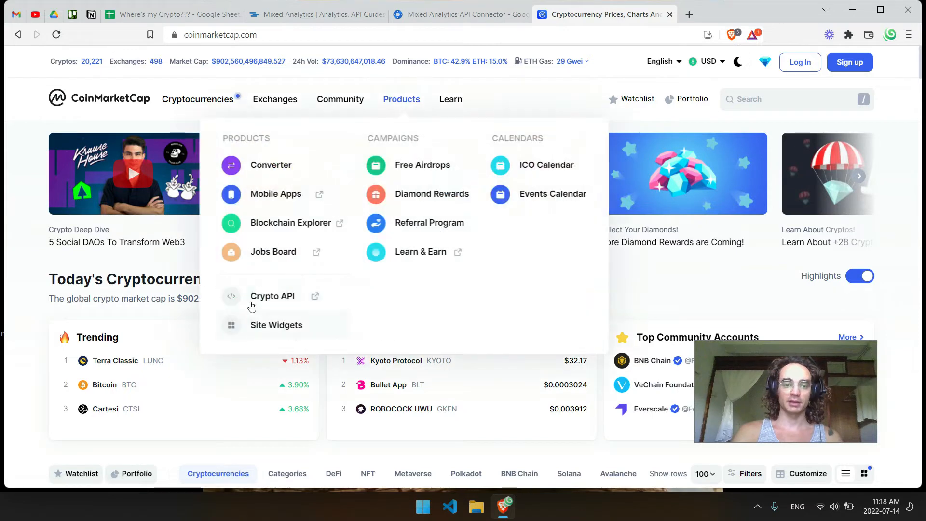
click(255, 302)
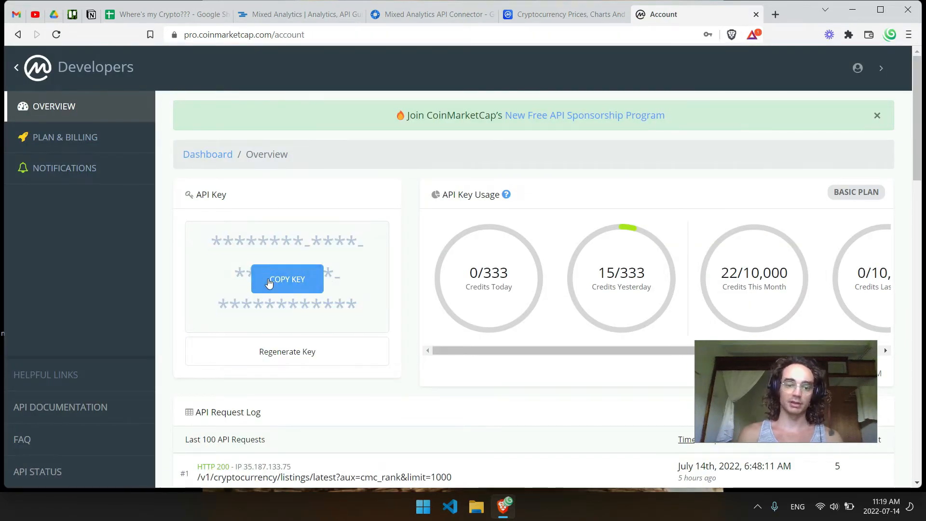
click(275, 287)
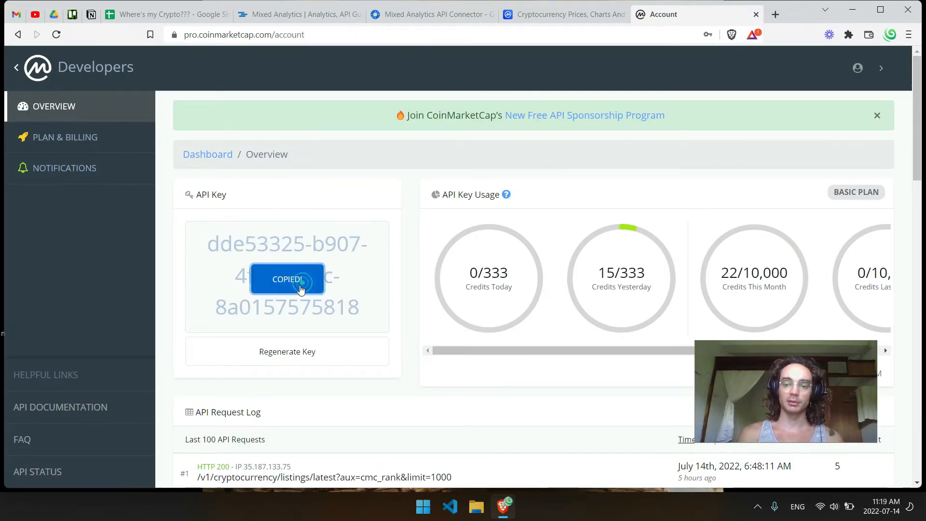
click(170, 14)
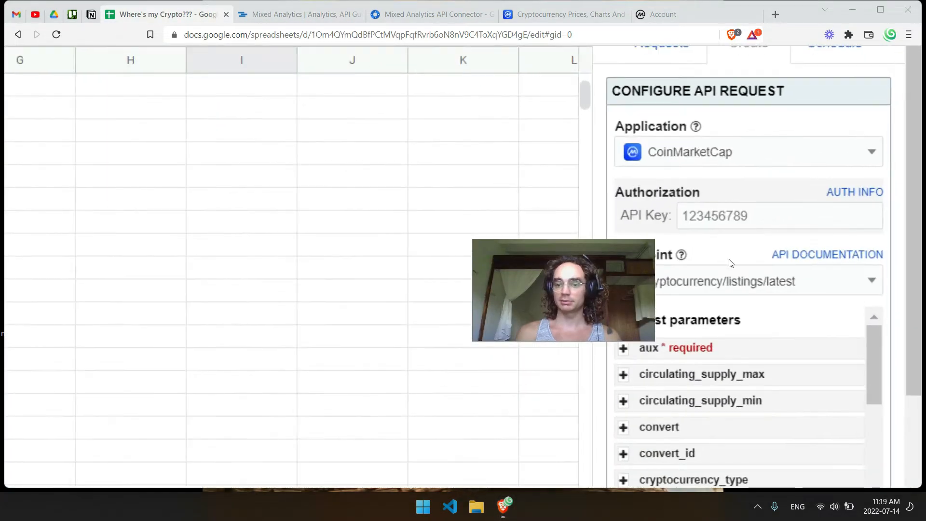
Paste the copied API key and pick the /v1/cryptocurrency/listings/latest endpoint
click(748, 210)
key(ctrl+v)
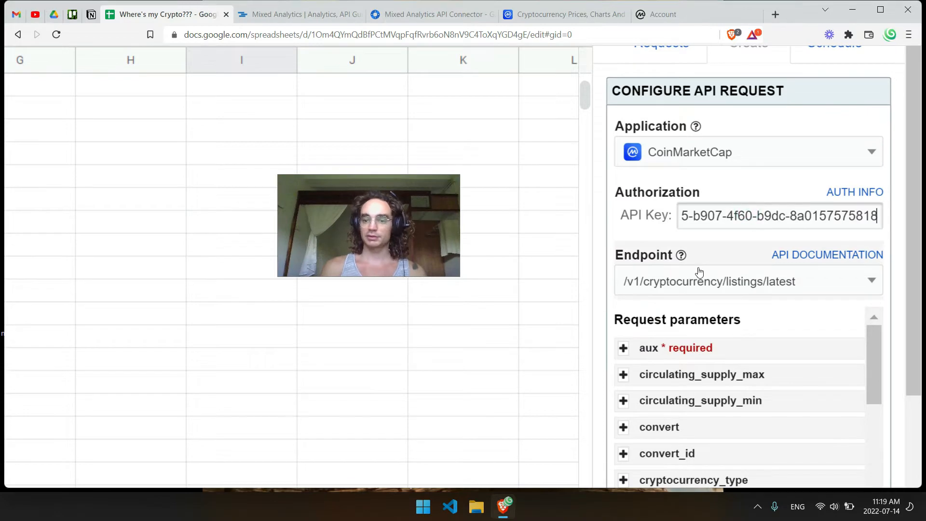
click(707, 283)
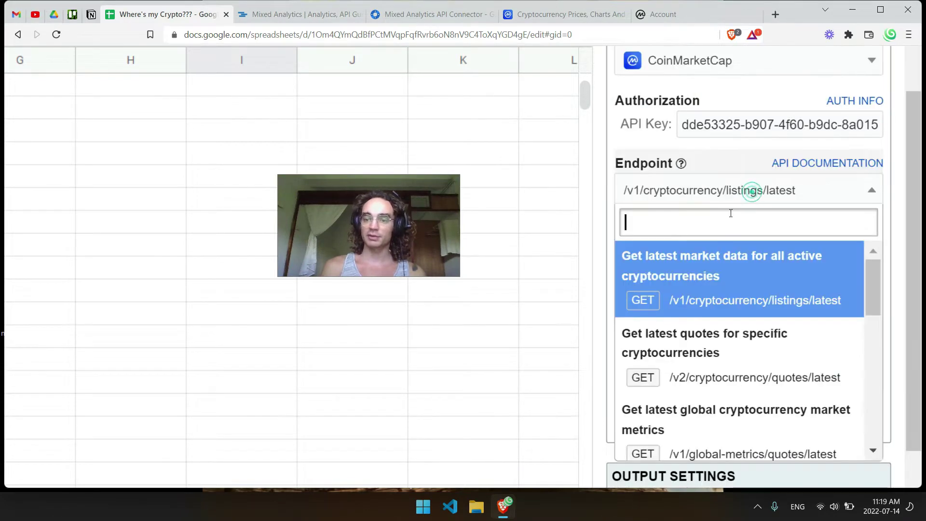
click(723, 281)
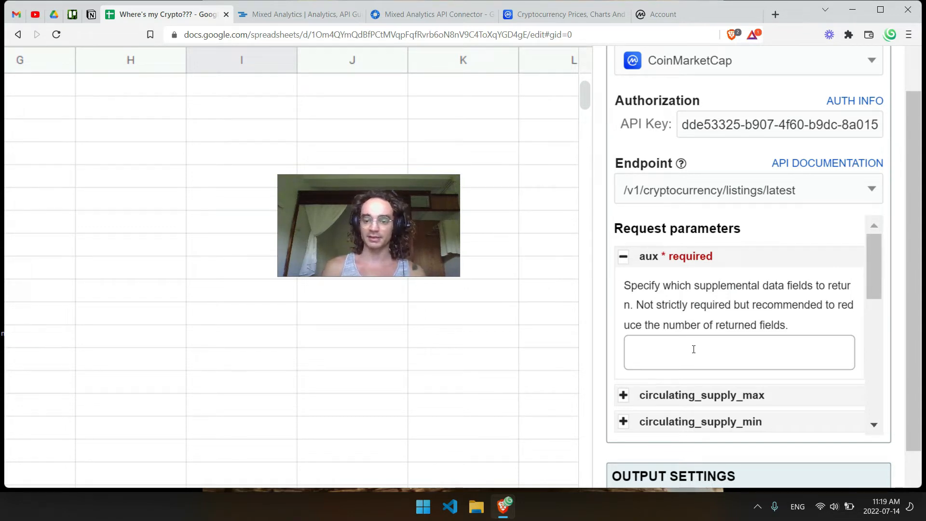
Add cmc_rank, max_supply and volume_30d as the request's aux fields
click(694, 349)
click(753, 432)
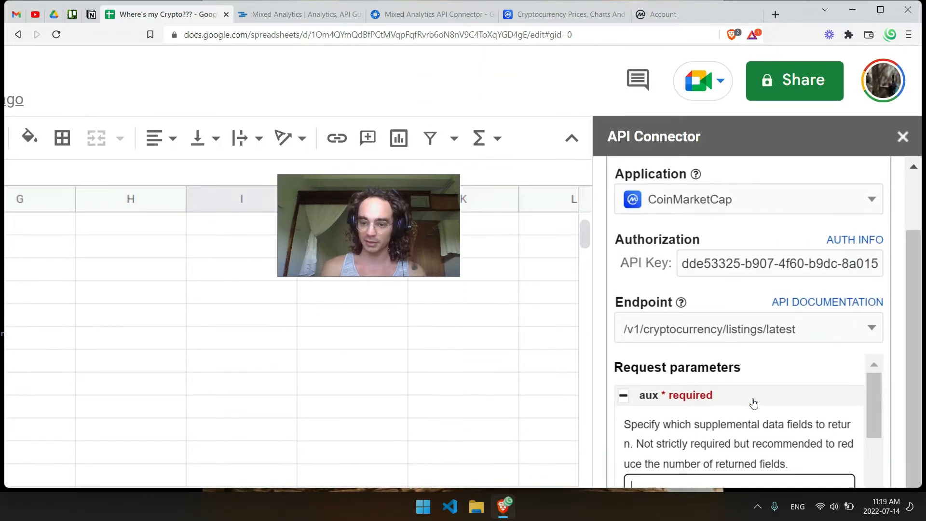
text(cmc_rank)
click(791, 312)
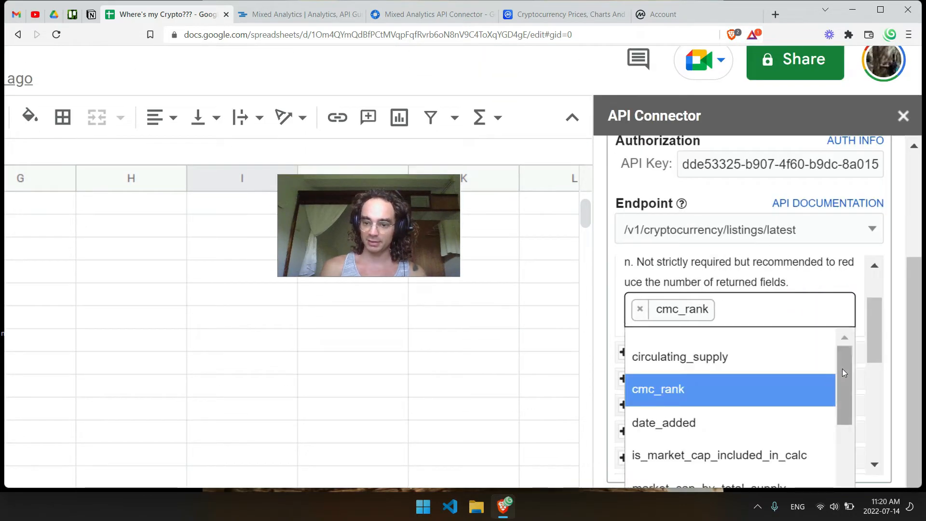
scroll(842, 372, down, 3)
click(682, 355)
click(839, 304)
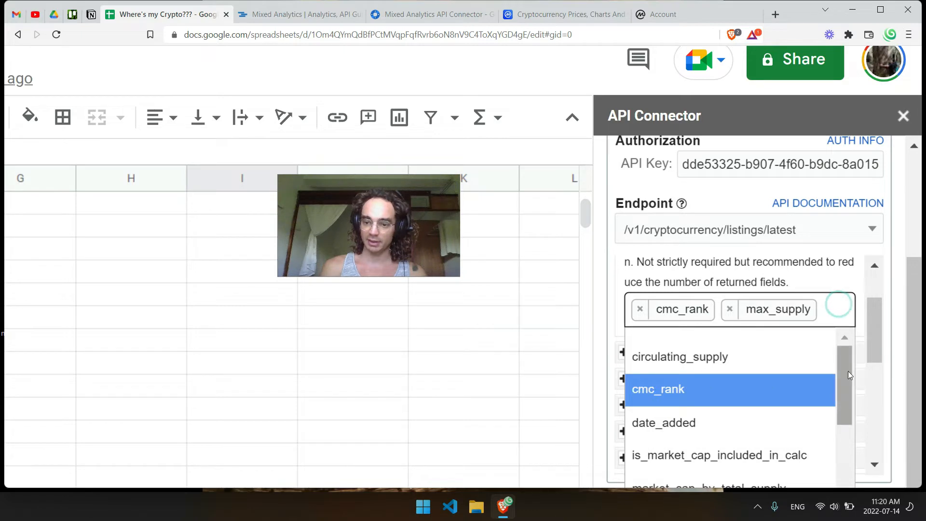
drag(848, 372, 856, 486)
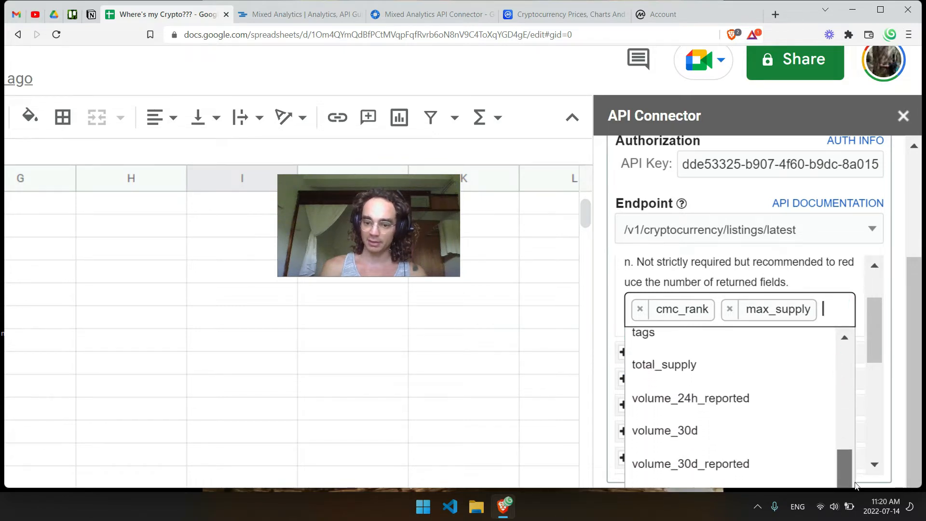
click(764, 439)
key(ctrl+0)
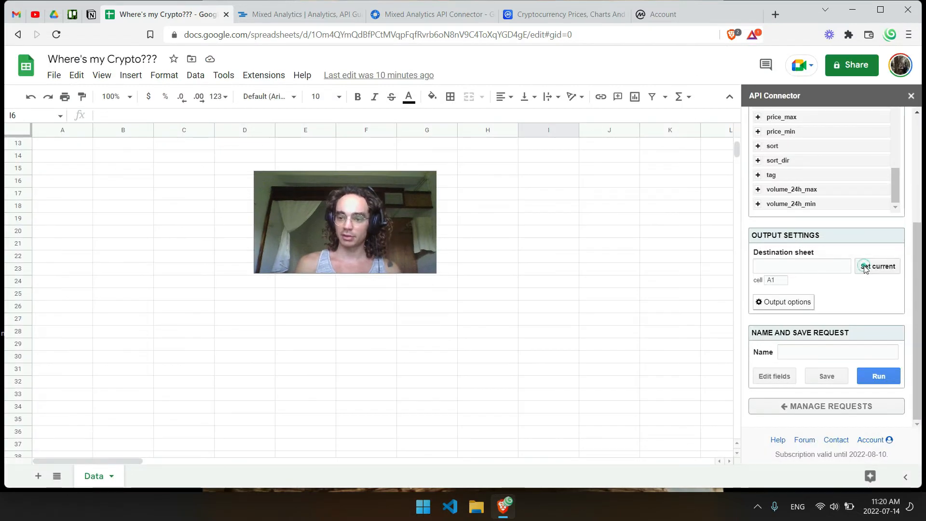
Name the request CMC Data and bring up the preview of returned fields
click(823, 353)
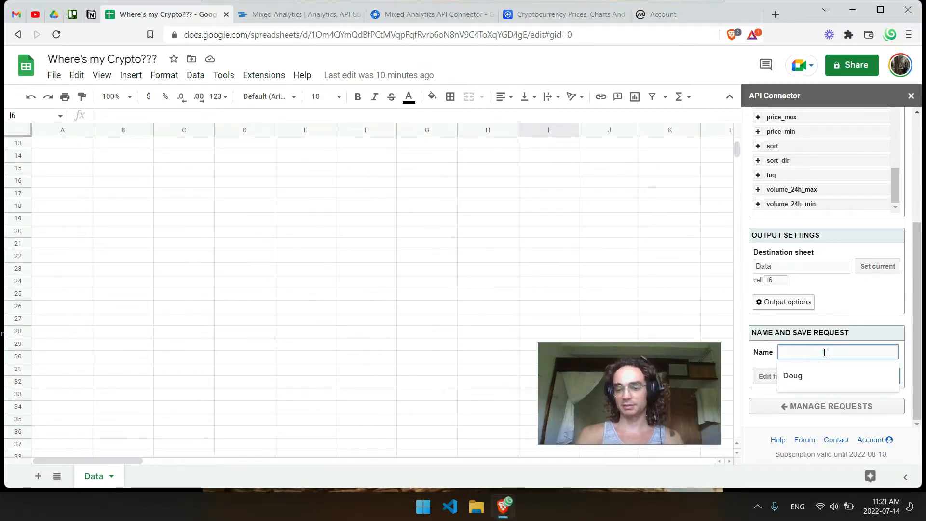
text(CMC Data)
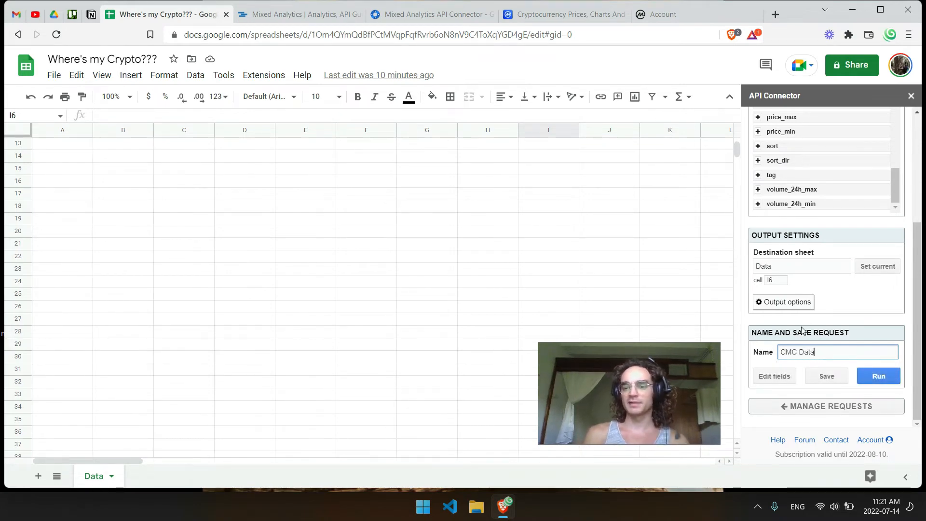
click(773, 376)
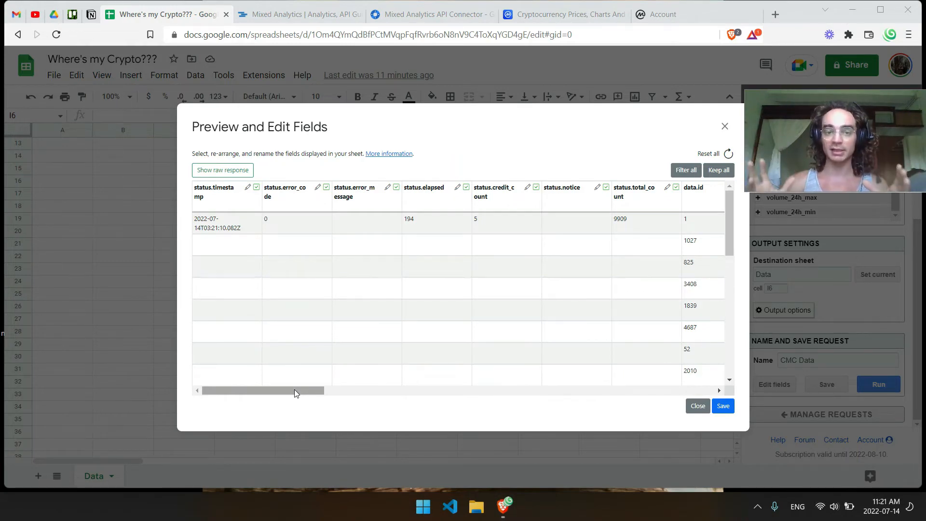
drag(281, 391, 395, 393)
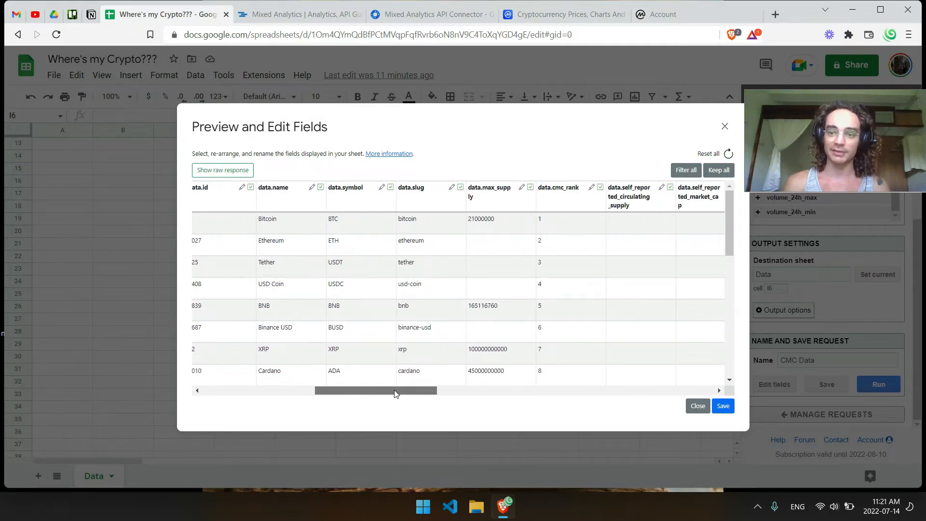
drag(395, 393, 390, 397)
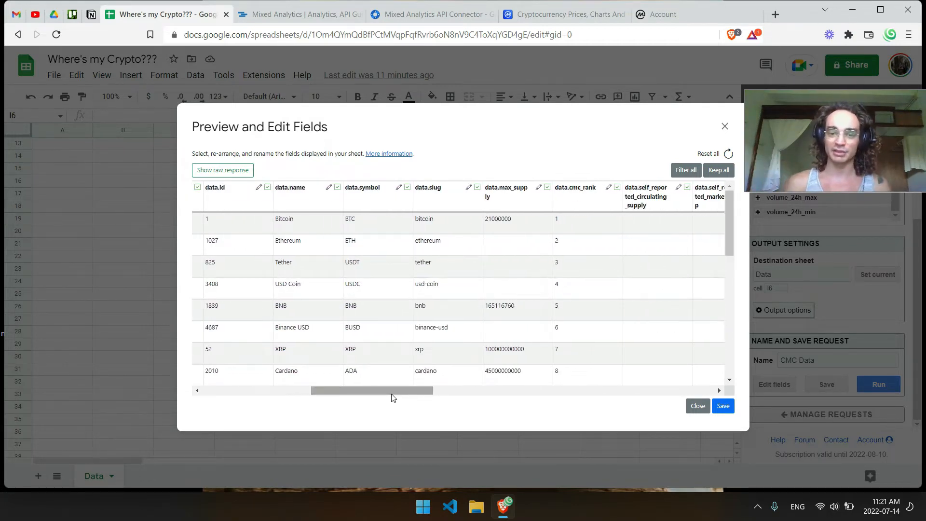
Deselect all returned fields, then keep data.name, data.symbol, data.max_supply and data.cmc_rank
drag(513, 195, 574, 203)
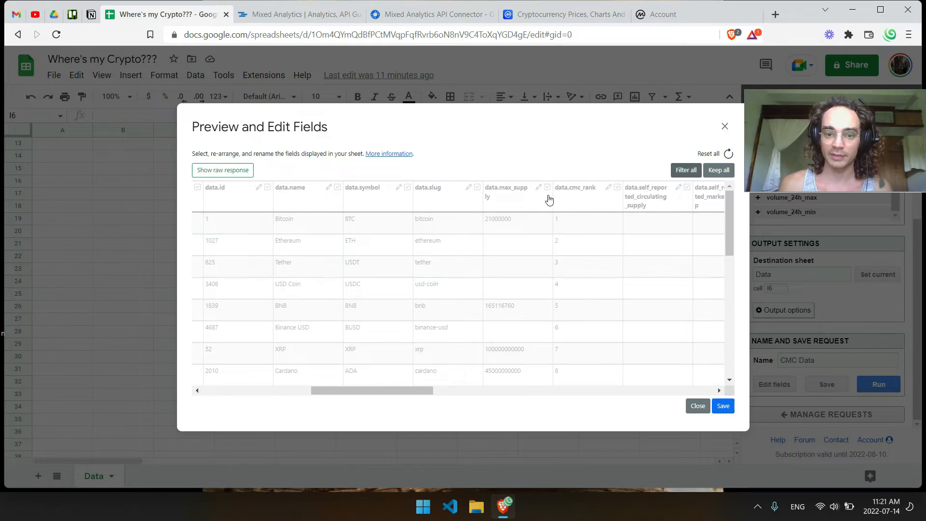
click(407, 188)
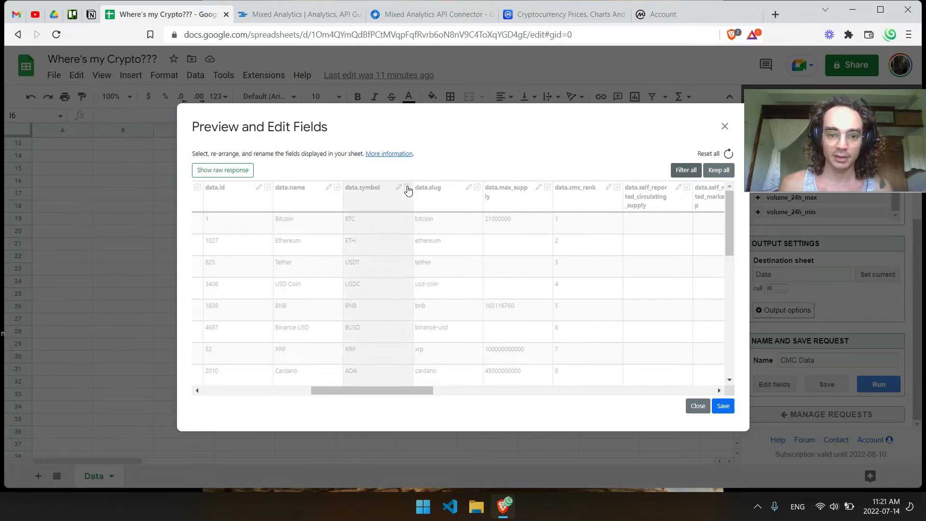
click(337, 187)
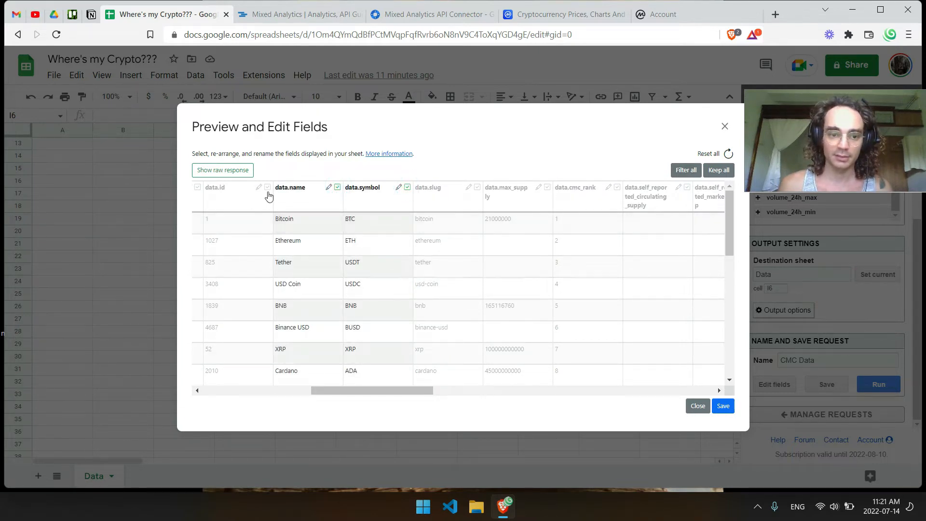
click(547, 188)
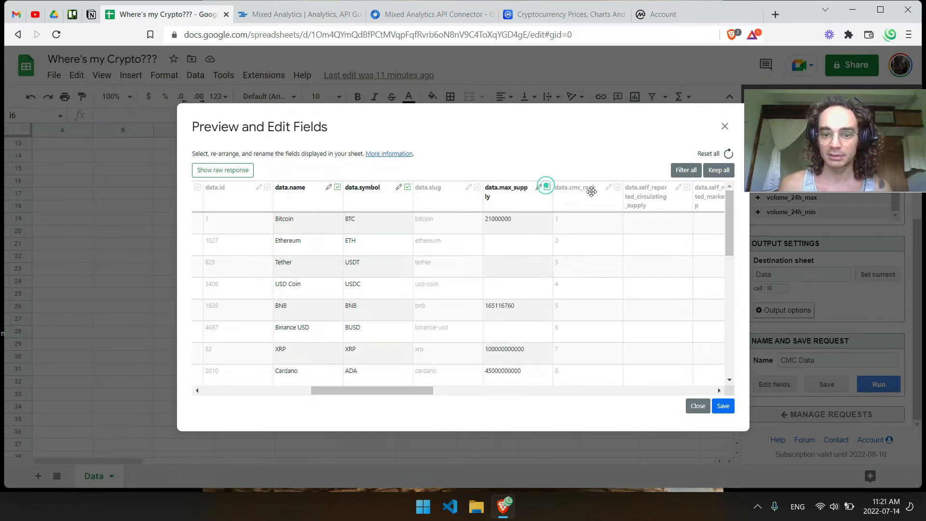
click(616, 187)
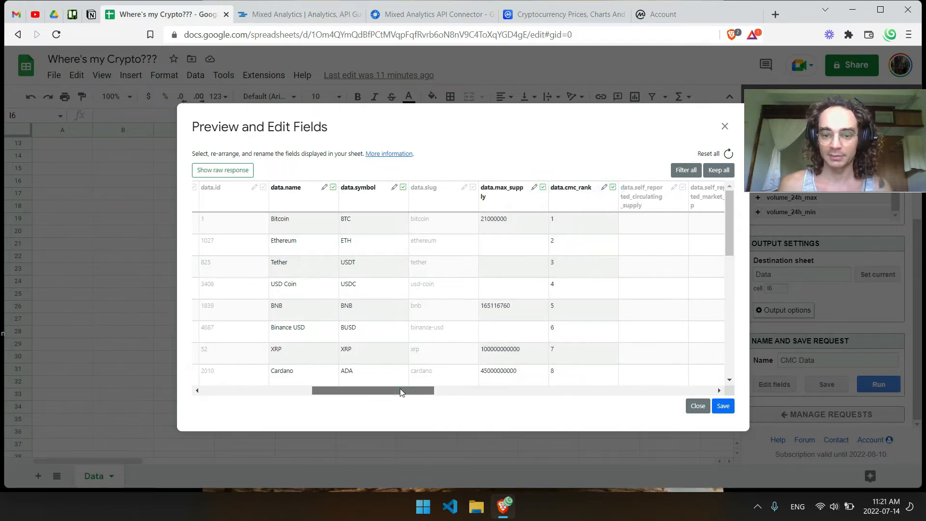
drag(398, 388, 515, 373)
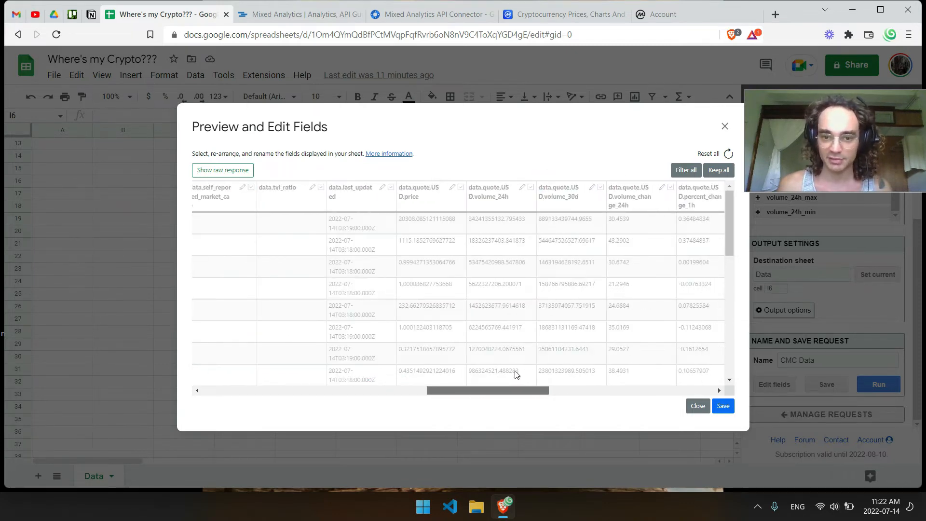
Also keep data.quote.USD.price and volume_change_24h, and save the field choices
click(460, 187)
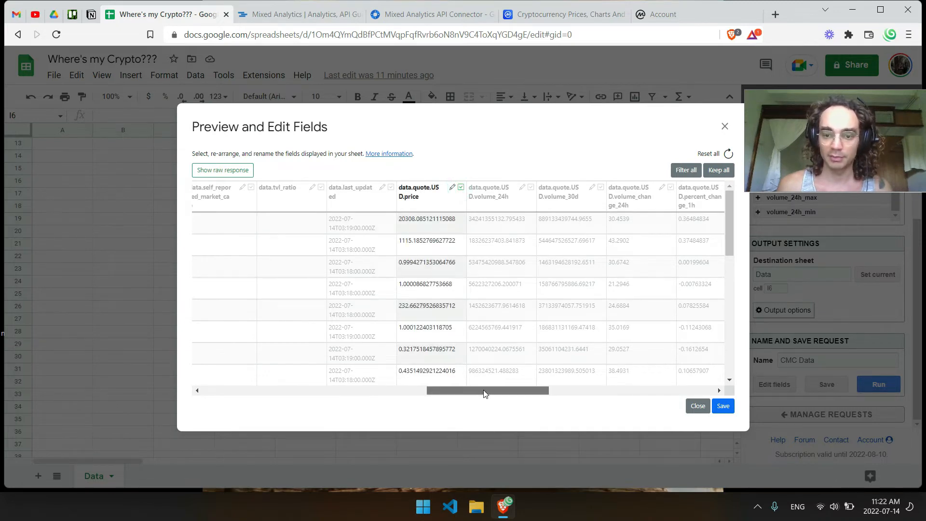
drag(482, 390, 508, 390)
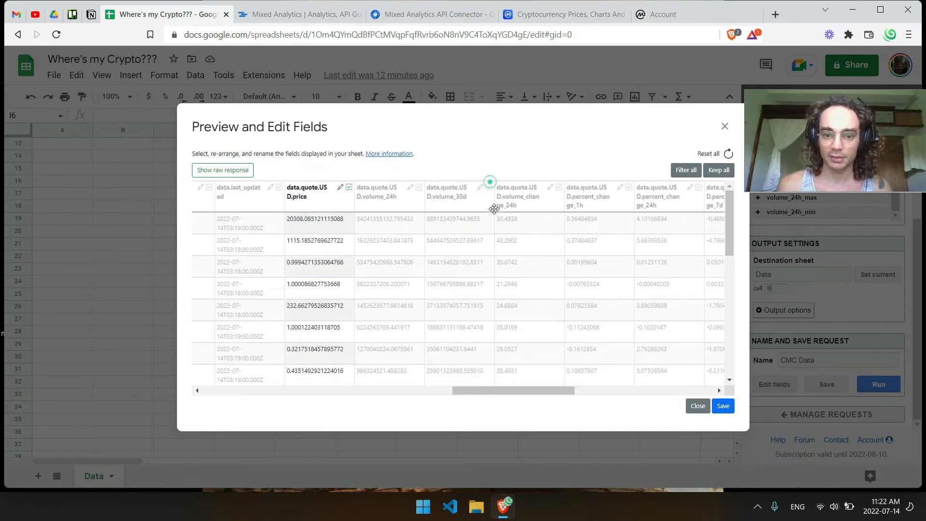
click(489, 187)
click(722, 406)
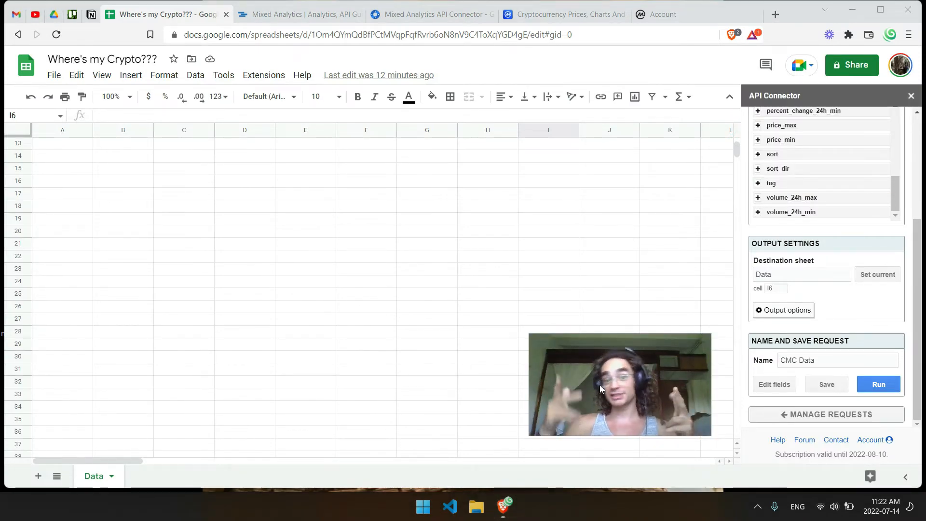
Run CMC Data so coin names, symbols and max supplies fill the Data sheet from I6
click(874, 390)
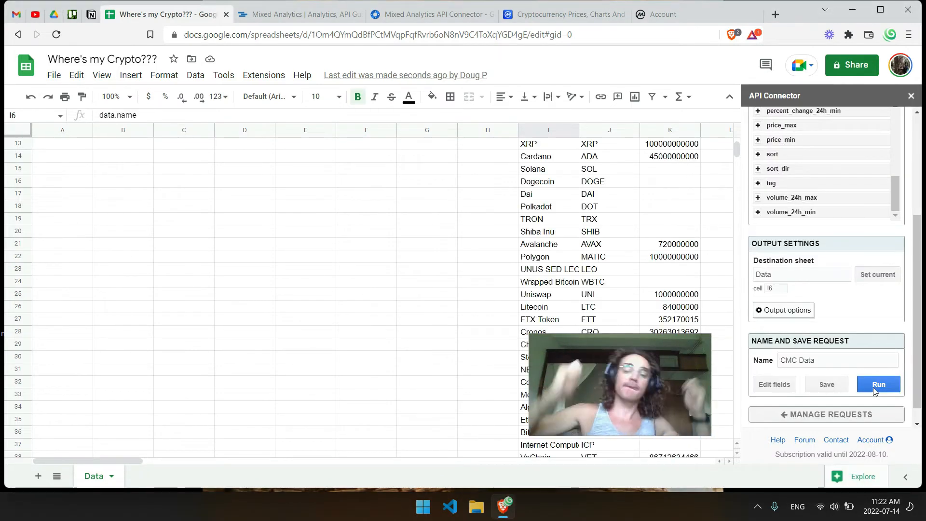
scroll(403, 331, up, 4)
text(A1)
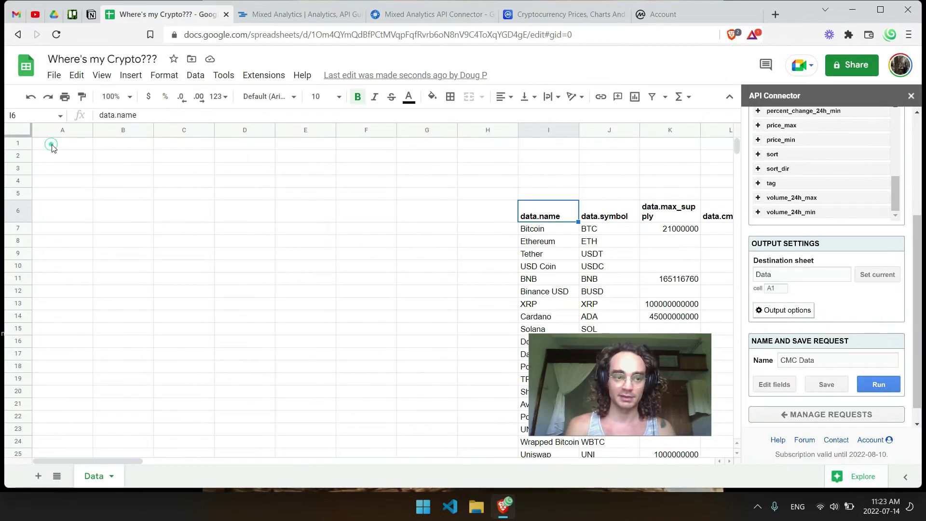
Set the output cell to A1, delete all previously imported data and save the request
click(50, 146)
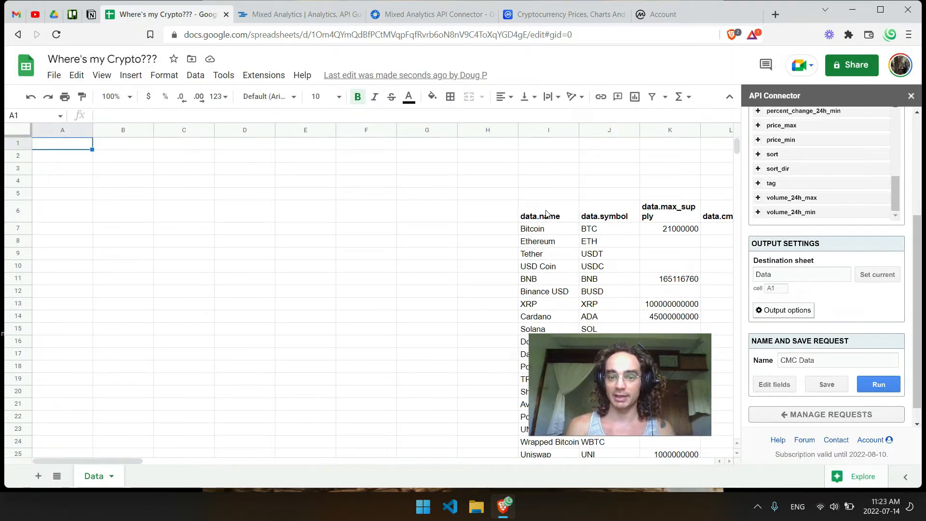
key(ctrl+a)
key(Delete)
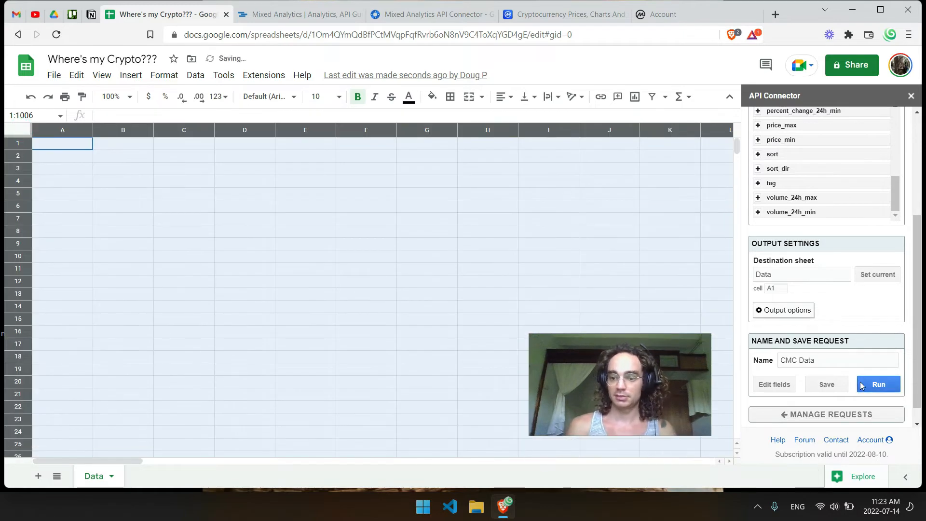
click(838, 388)
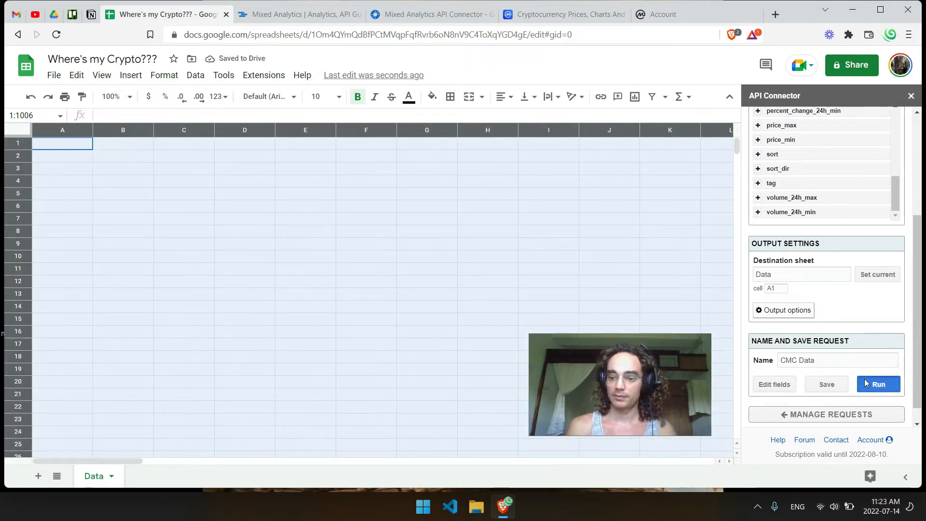
Rerun CMC Data so name, symbol, max supply, rank, price and 30-day volume fill from A1
click(866, 383)
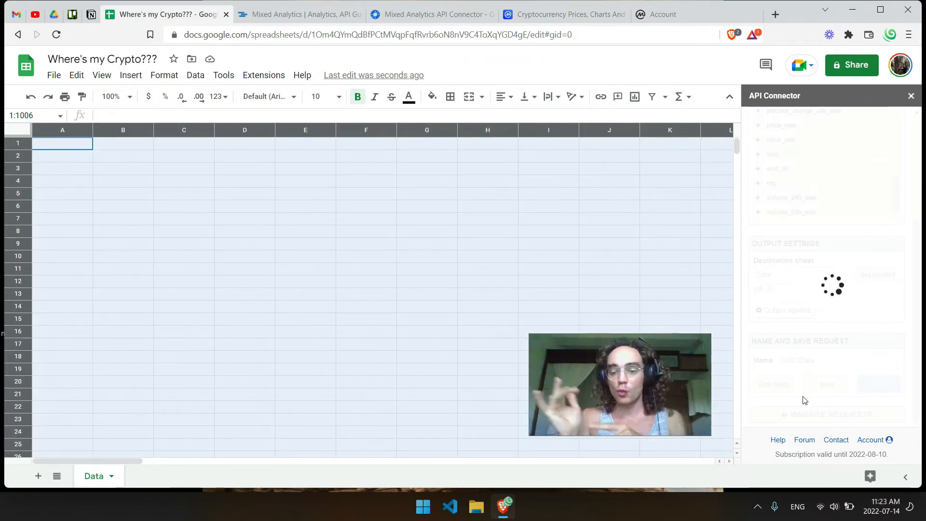
click(132, 220)
click(81, 150)
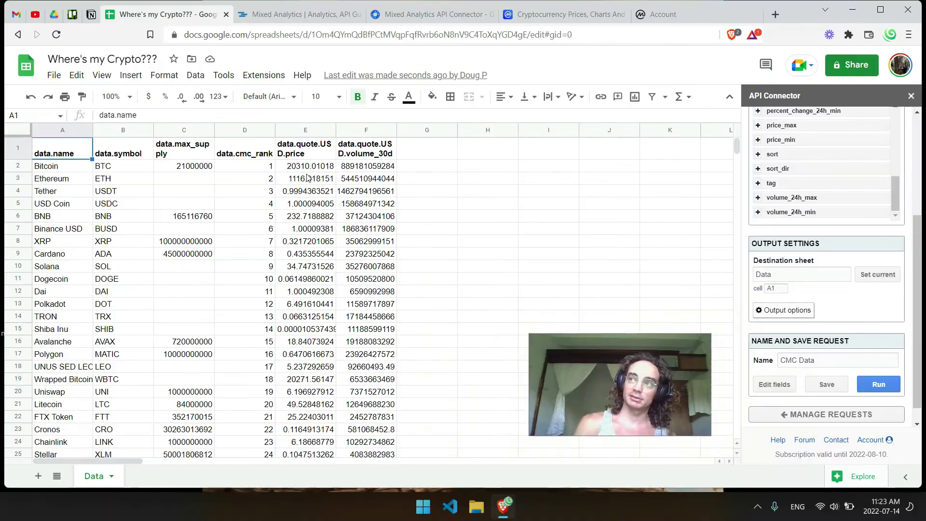
click(303, 13)
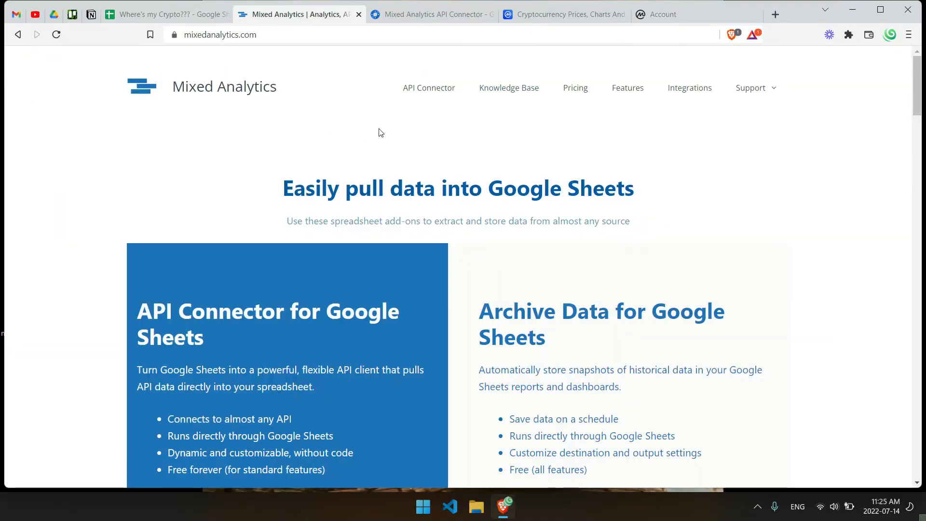
View the 'Import CoinMarketCap Data to Google Sheets' knowledge-base guide, then the CoinMarketCap developer account page
click(509, 88)
scroll(652, 203, down, 4)
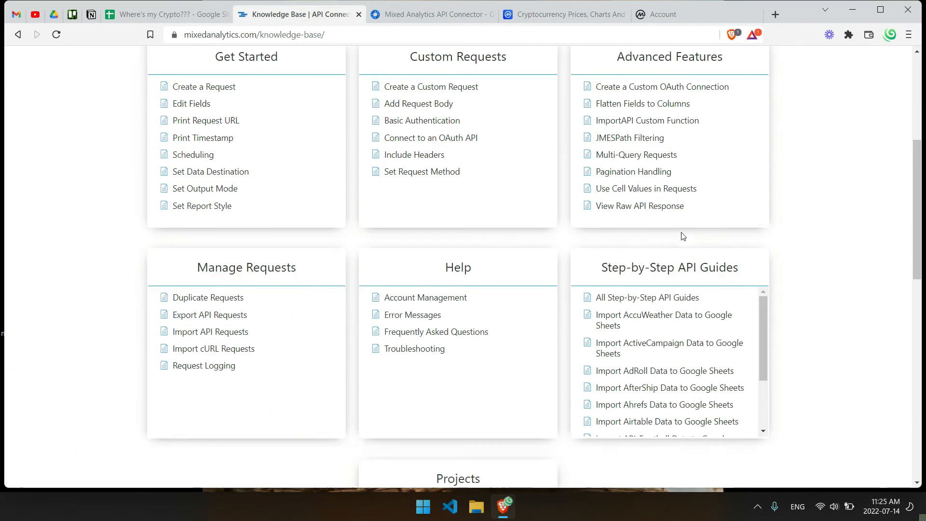
ctrl+scroll(691, 217, up, 4)
ctrl+scroll(745, 181, up, 1)
scroll(790, 160, down, 2)
scroll(723, 289, down, 2)
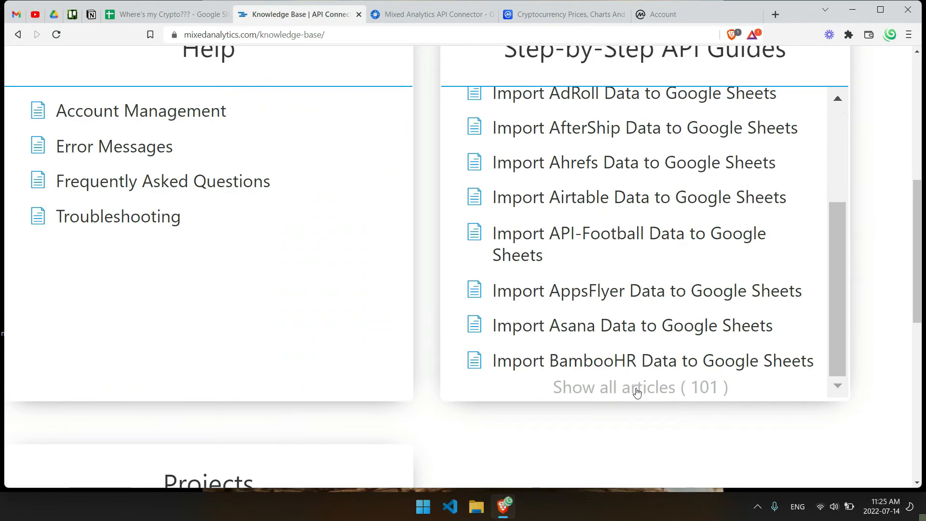
click(634, 389)
scroll(600, 289, down, 4)
scroll(585, 302, down, 2)
scroll(598, 340, down, 2)
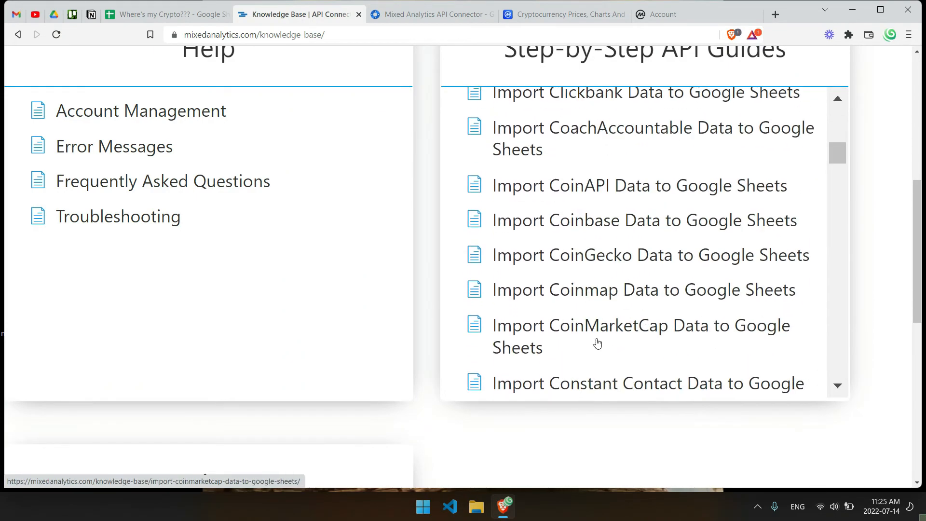
click(598, 341)
ctrl+scroll(472, 209, down, 5)
scroll(434, 226, down, 10)
scroll(440, 220, down, 10)
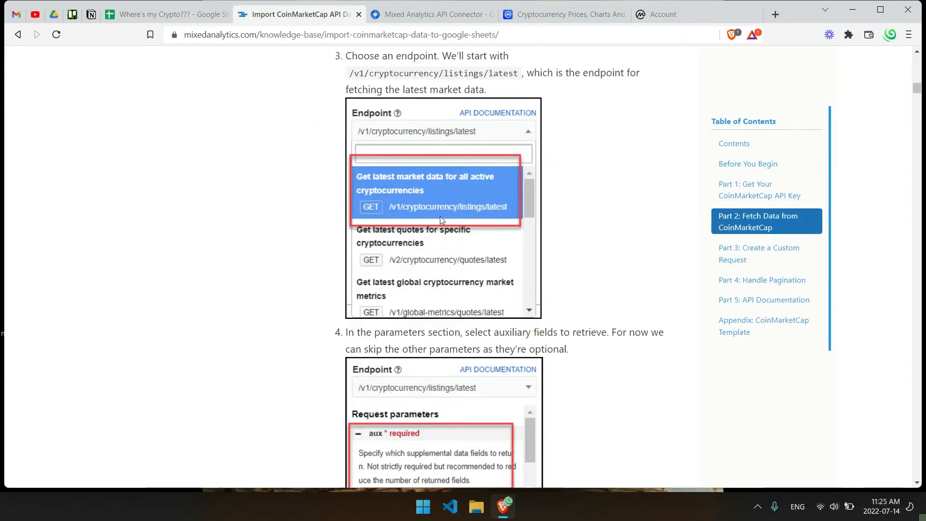
scroll(441, 219, down, 10)
scroll(440, 221, down, 10)
scroll(441, 219, down, 10)
scroll(441, 219, down, 10)
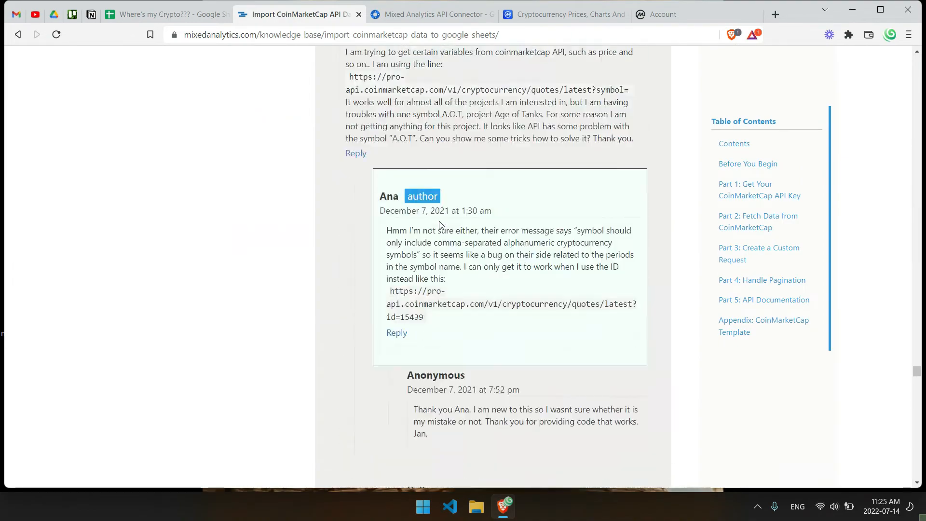
scroll(440, 220, down, 10)
key(ctrl+9)
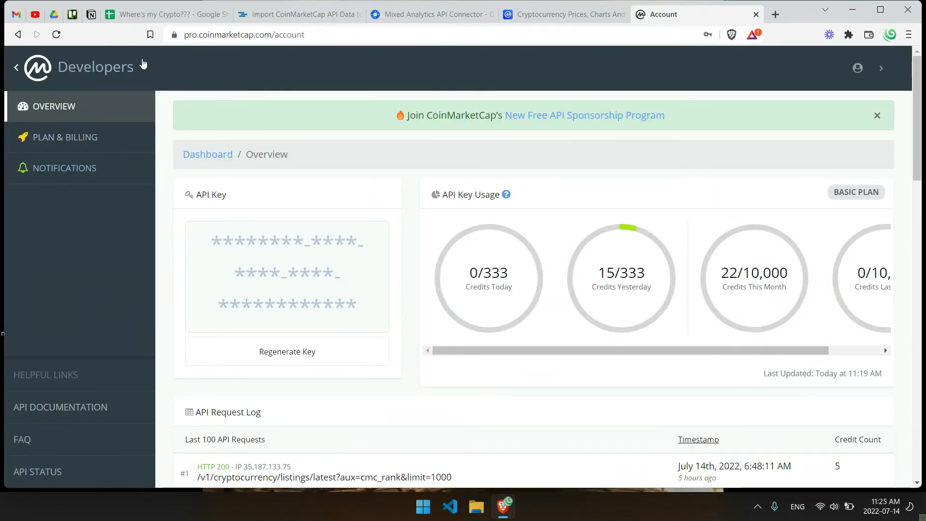
Browse the CoinMarketCap API documentation to the Airdrops and Trending Gainers & Losers endpoints
click(46, 409)
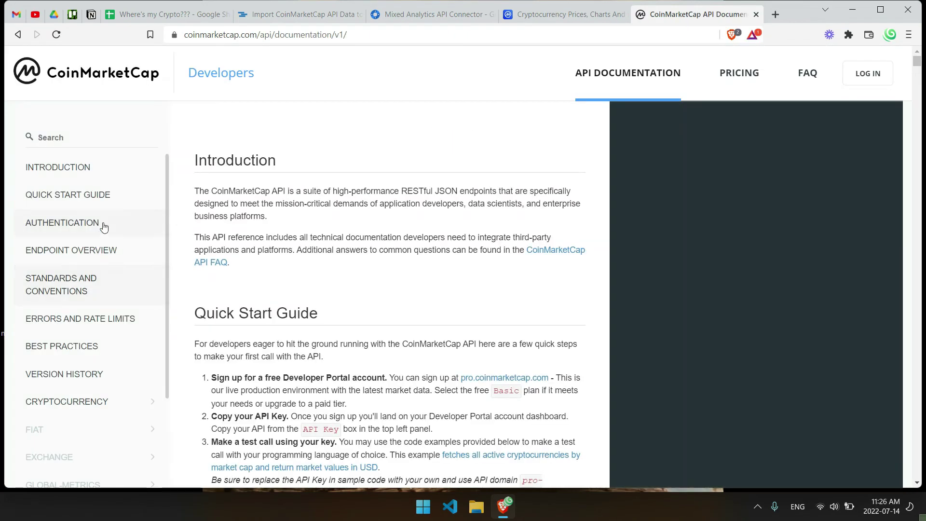
scroll(78, 339, down, 3)
click(65, 279)
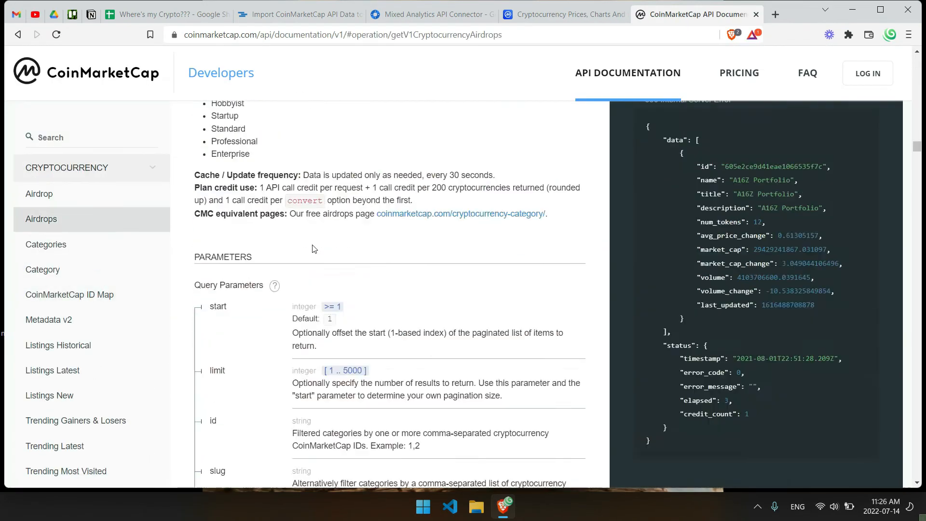
click(81, 417)
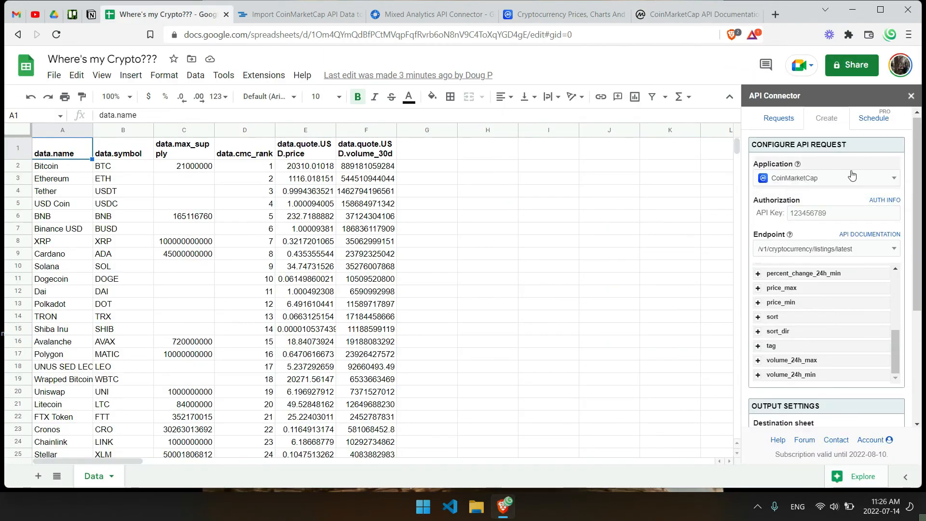
Set the API Connector request's Application to Custom
click(868, 181)
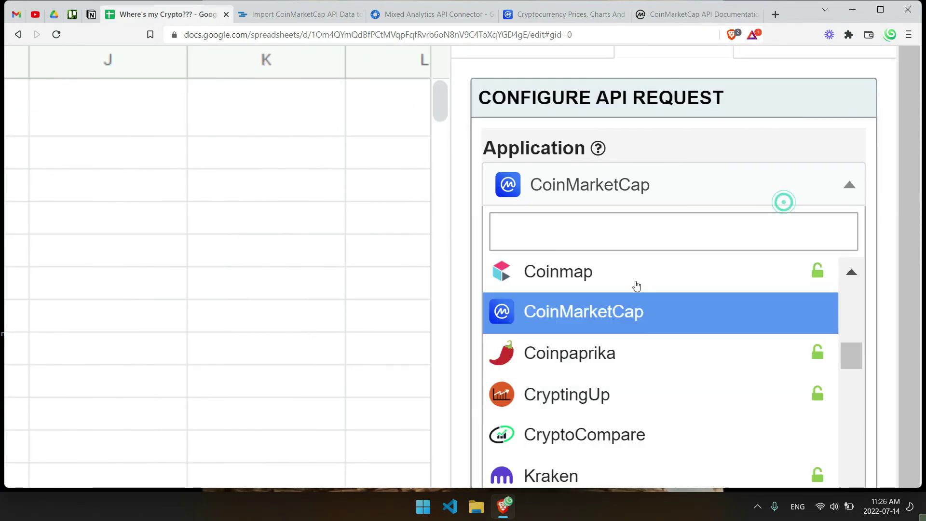
scroll(620, 290, up, 2)
scroll(604, 282, up, 10)
click(597, 306)
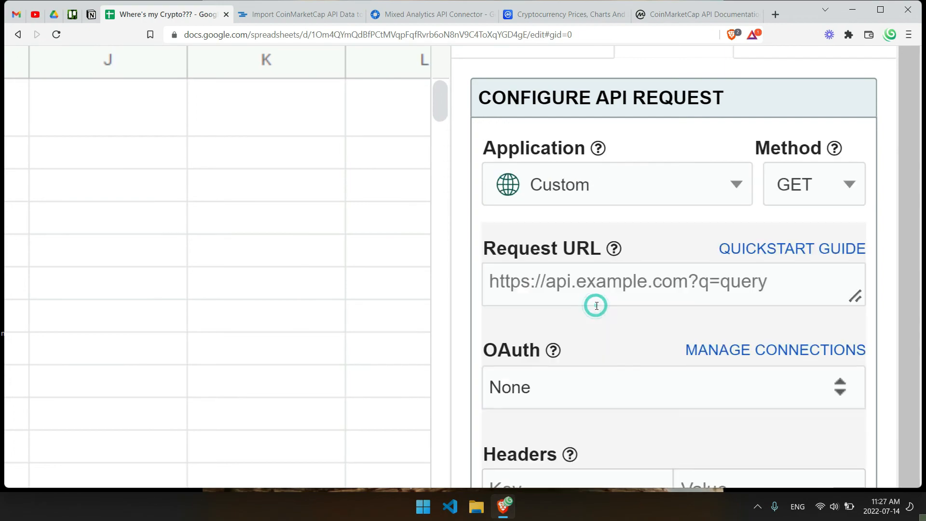